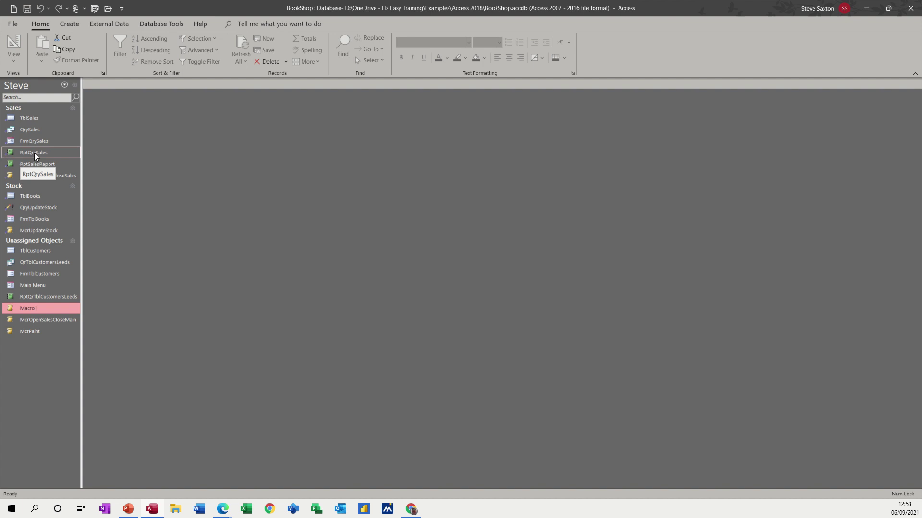
Step: Open RptQrySales in Report View to see sales grouped by customer
{"action": "left_click", "coordinate": [37, 152]}
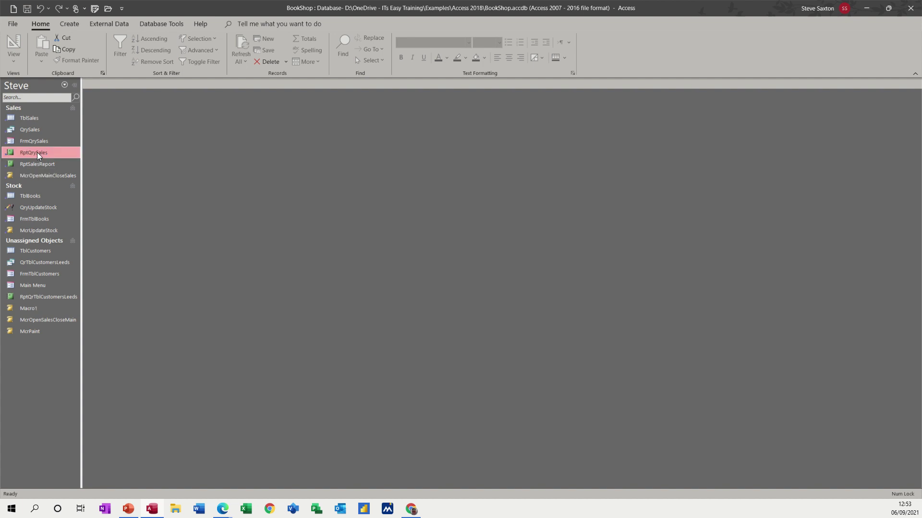
{"action": "double_click", "coordinate": [37, 152]}
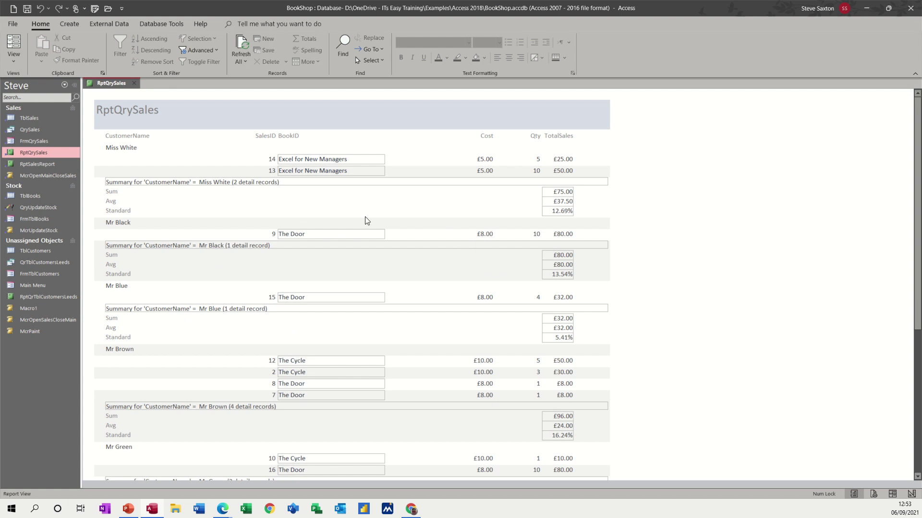
Step: Close the report and email RptQrySales as a PDF attachment in a new message
{"action": "left_click", "coordinate": [135, 85]}
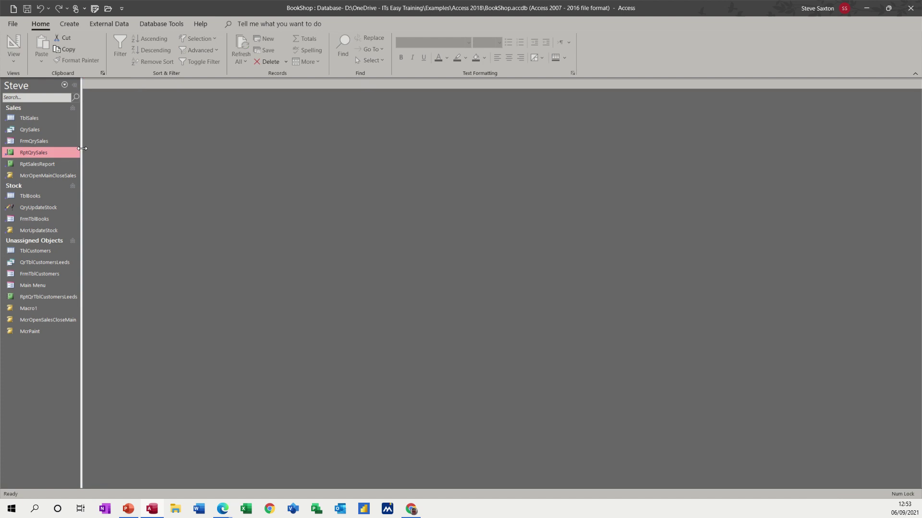
{"action": "left_click", "coordinate": [108, 24]}
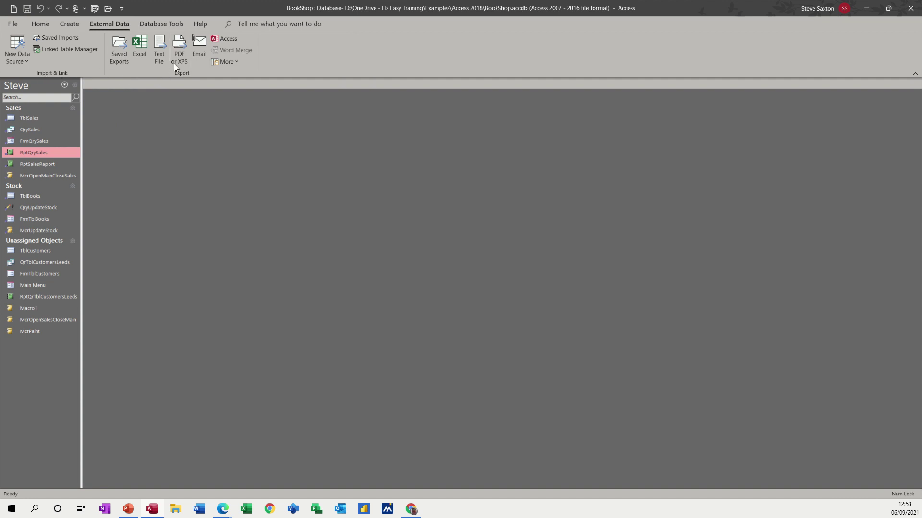
{"action": "left_click", "coordinate": [198, 44]}
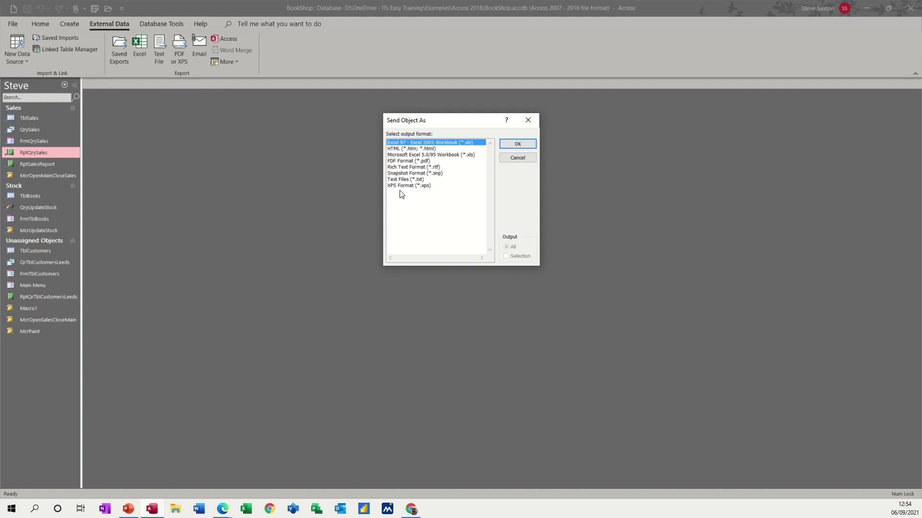
{"action": "left_click", "coordinate": [399, 161]}
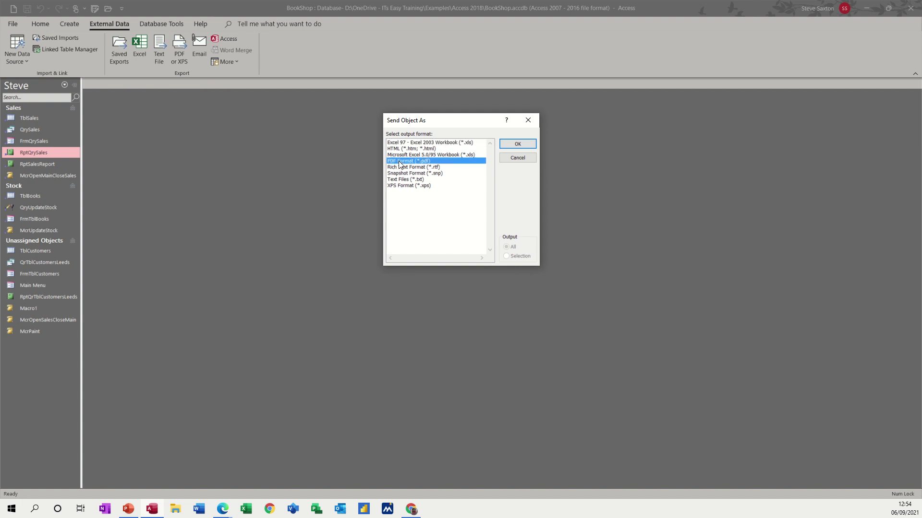
{"action": "left_click", "coordinate": [511, 145]}
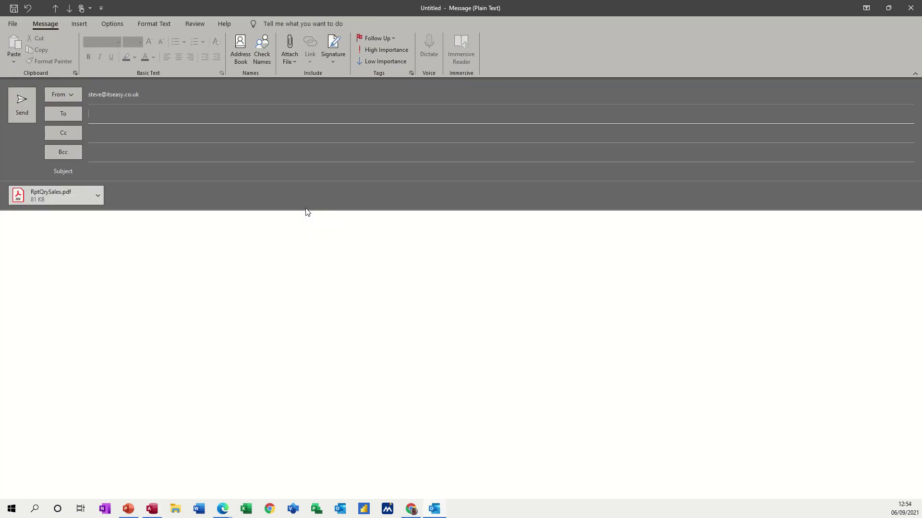
Step: Preview the attached RptQrySales.pdf, then close it and discard the Outlook draft
{"action": "double_click", "coordinate": [48, 197]}
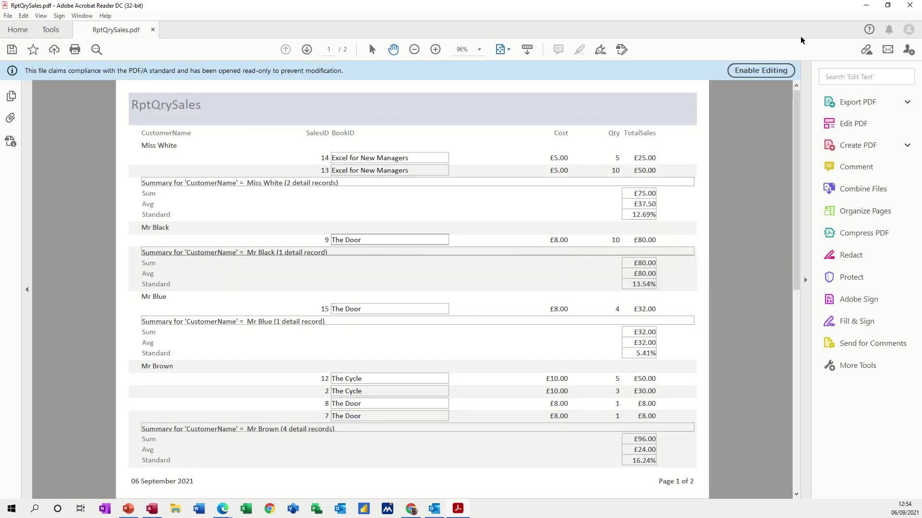
{"action": "left_click", "coordinate": [909, 6]}
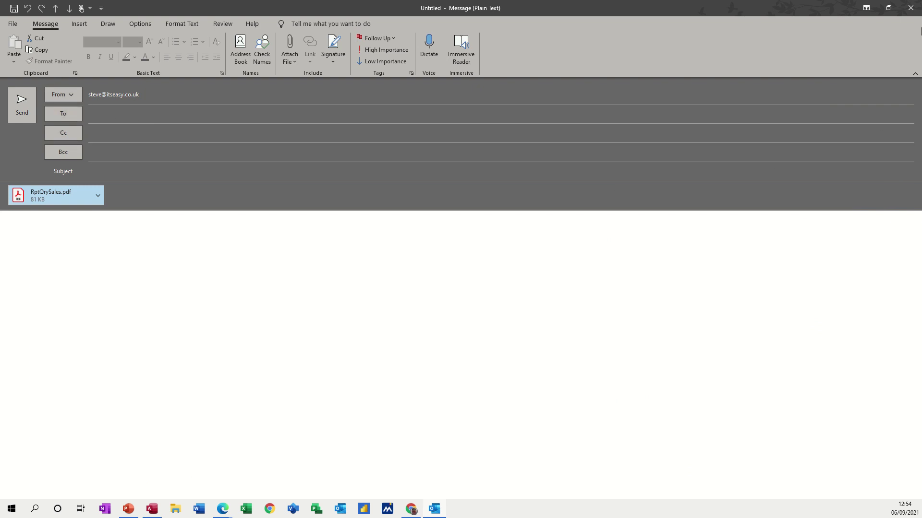
{"action": "left_click", "coordinate": [911, 7]}
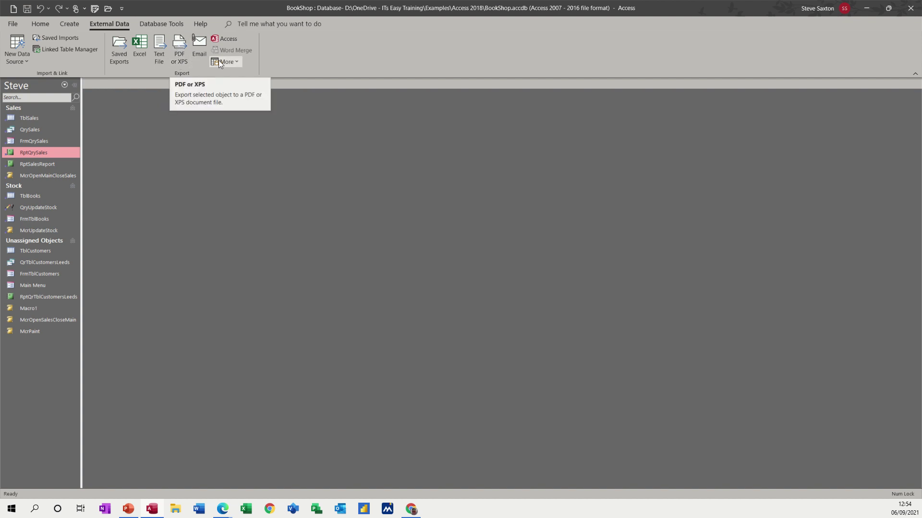
Step: Publish the report as RptQrySales.pdf in the Documents folder using PDF or XPS export
{"action": "left_click", "coordinate": [239, 62]}
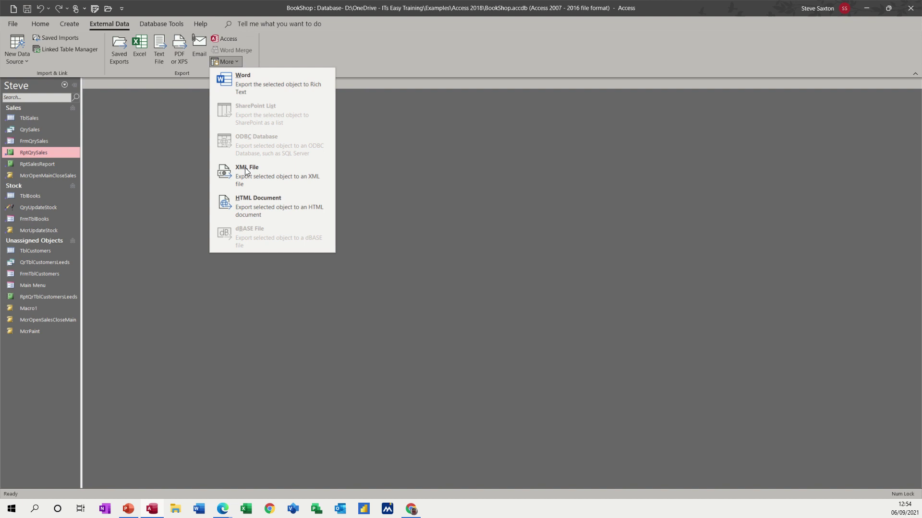
{"action": "left_click", "coordinate": [179, 45]}
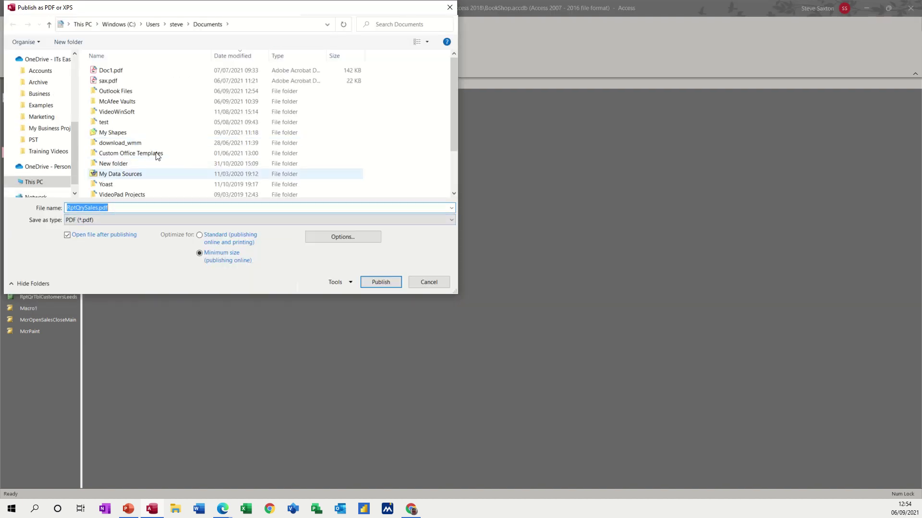
{"action": "left_click", "coordinate": [370, 283]}
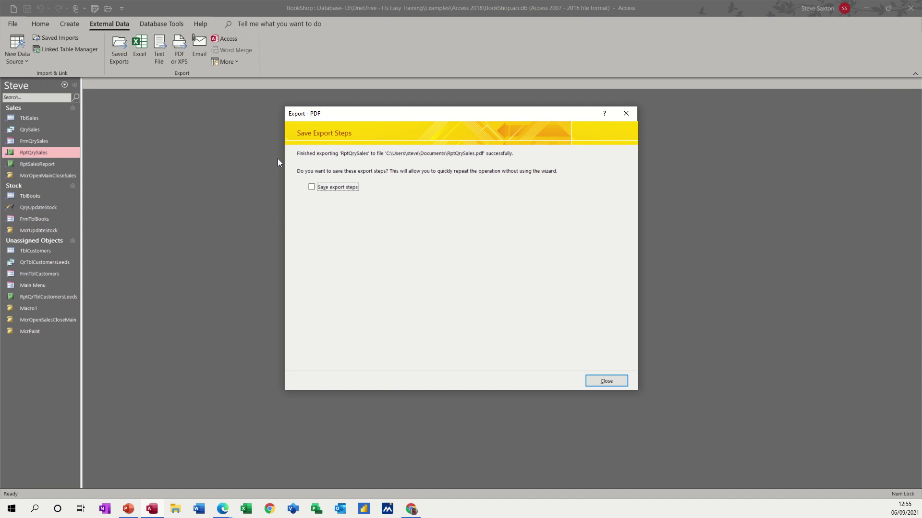
Step: Save the export steps as Export-RptQrySales1 after the default name proves taken
{"action": "left_click", "coordinate": [315, 189]}
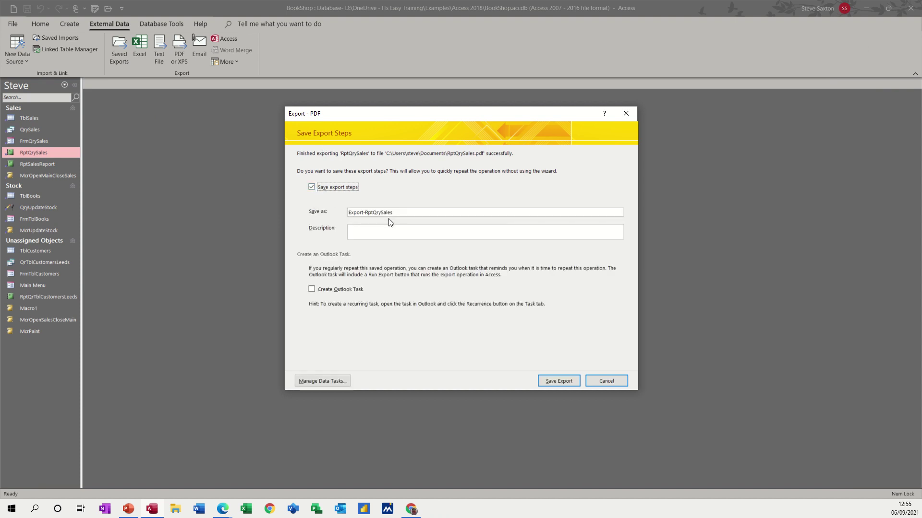
{"action": "left_click", "coordinate": [551, 382]}
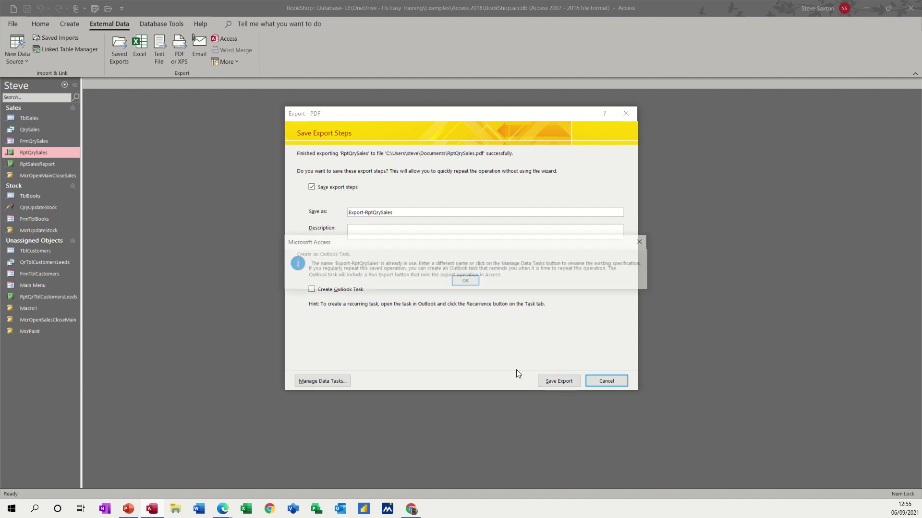
{"action": "left_click", "coordinate": [460, 281]}
{"action": "left_click", "coordinate": [404, 214]}
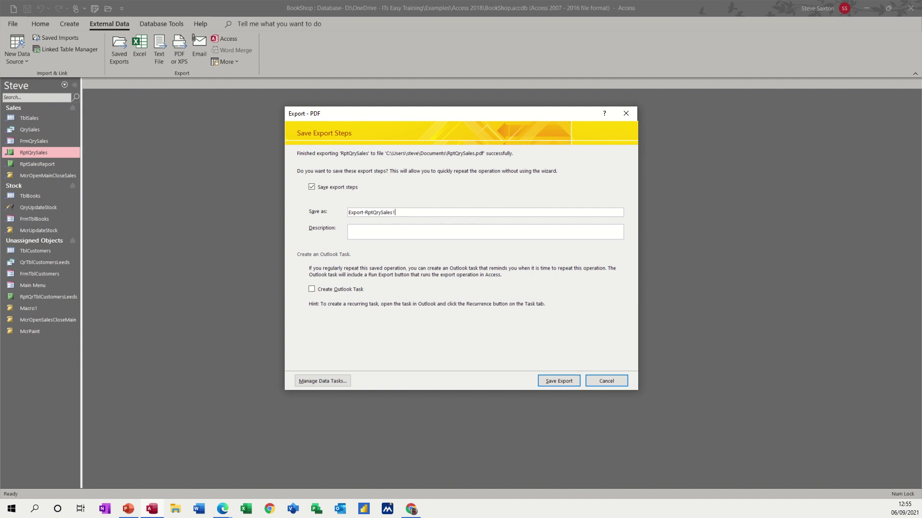
{"action": "left_click", "coordinate": [557, 381]}
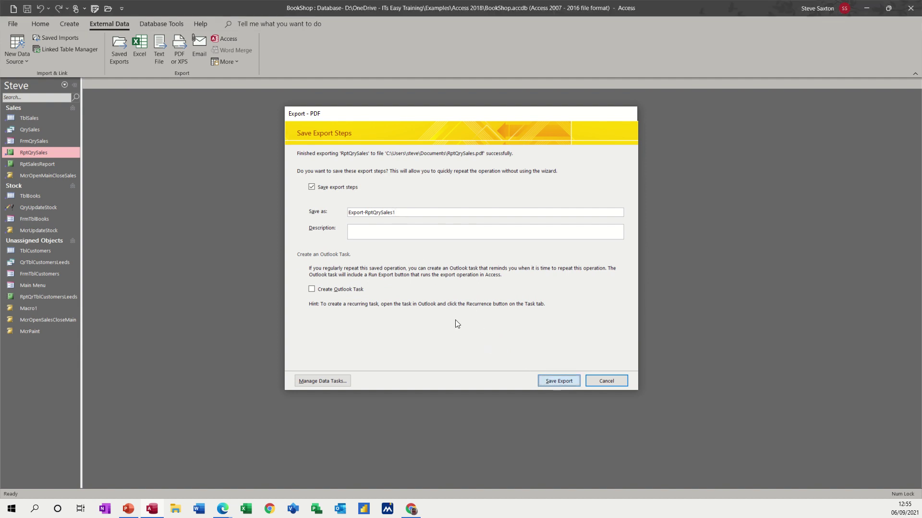
Step: Run saved export Export-RptQrySales1, replacing RptQrySales.pdf, then close the viewer and saved-exports manager
{"action": "left_click", "coordinate": [119, 52]}
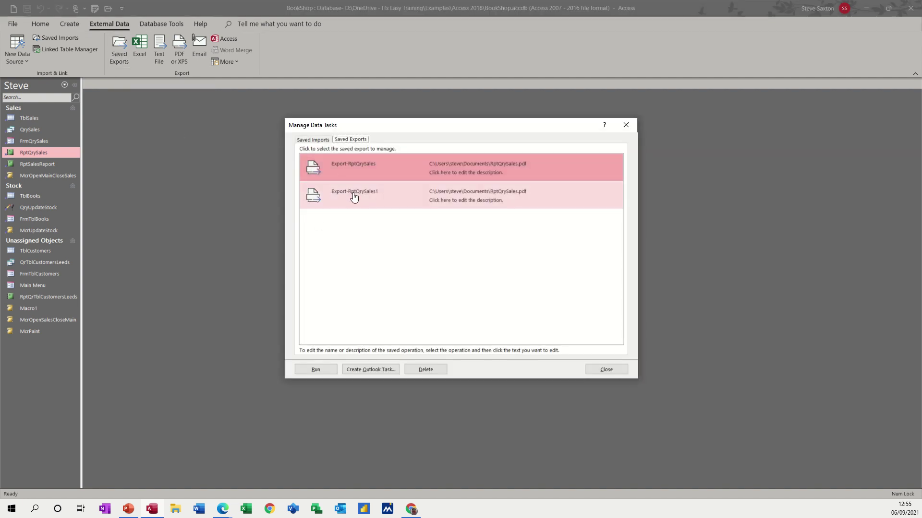
{"action": "left_click", "coordinate": [353, 197]}
{"action": "left_click", "coordinate": [315, 211]}
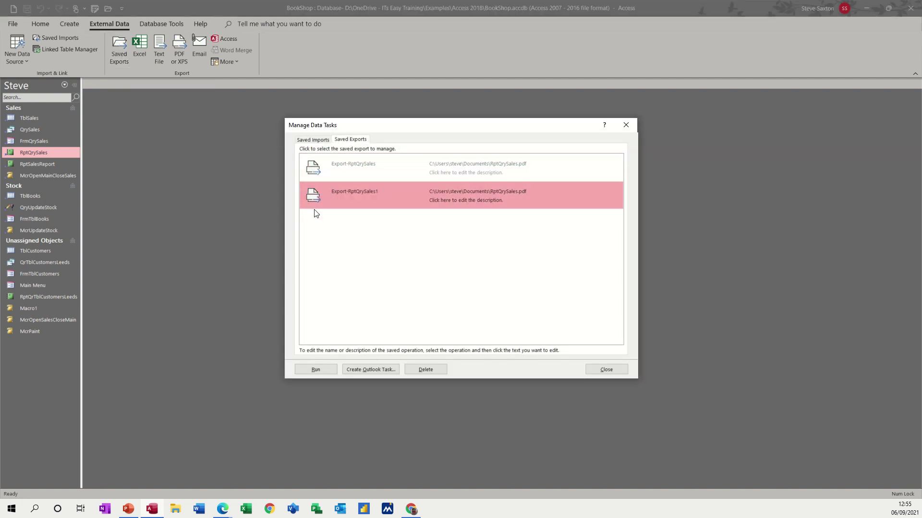
{"action": "left_click", "coordinate": [314, 371]}
{"action": "left_click", "coordinate": [446, 285]}
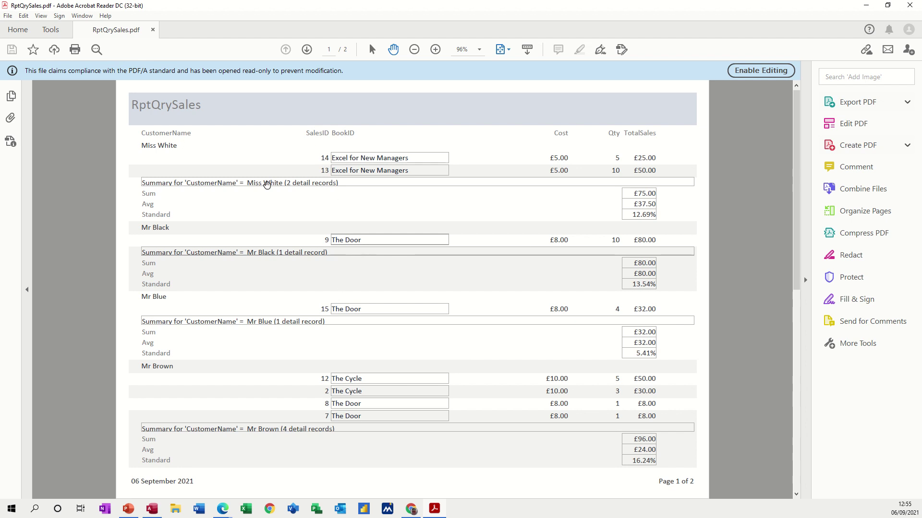
{"action": "left_click", "coordinate": [823, 106]}
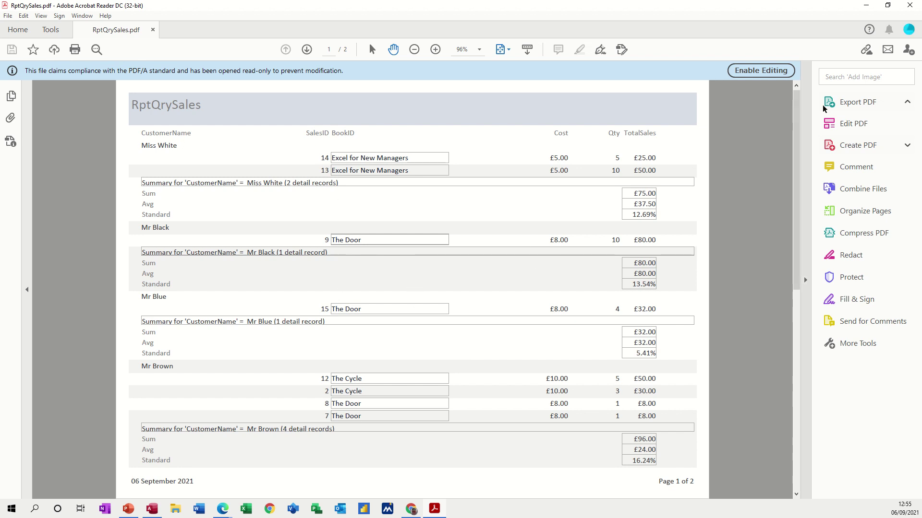
{"action": "left_click", "coordinate": [910, 5]}
{"action": "left_click", "coordinate": [461, 281]}
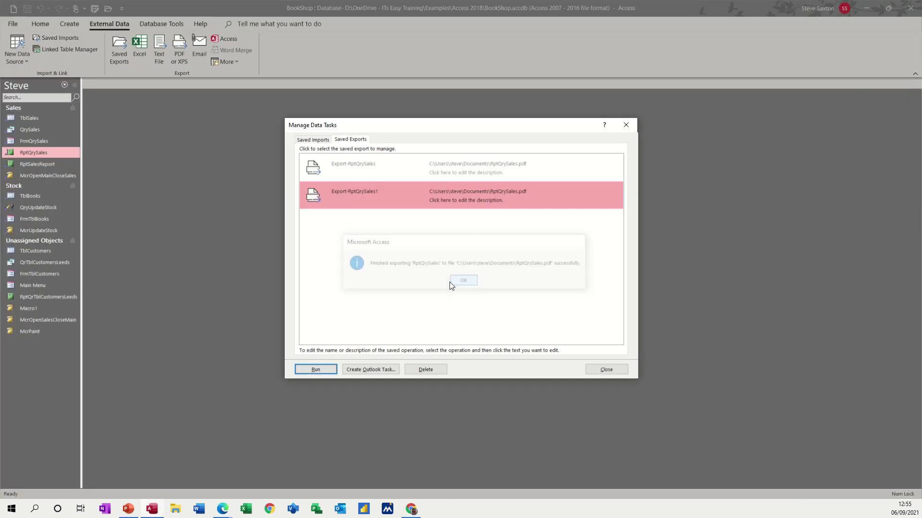
{"action": "left_click", "coordinate": [594, 369]}
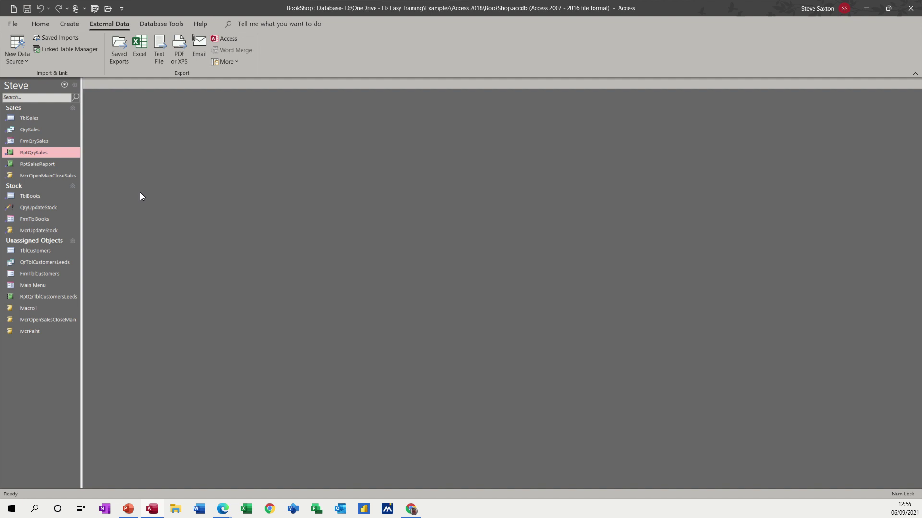
Step: Create a new blank macro containing an ExportWithFormatting action
{"action": "left_click", "coordinate": [68, 25]}
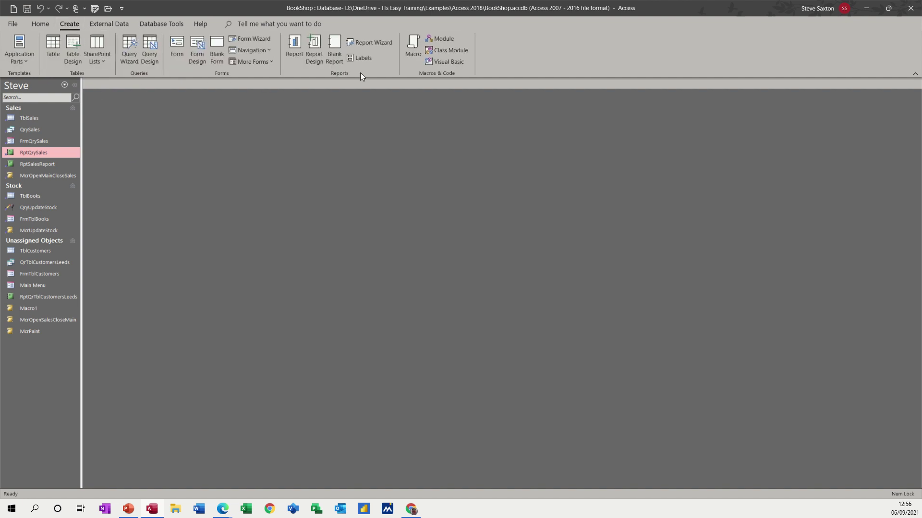
{"action": "left_click", "coordinate": [412, 46]}
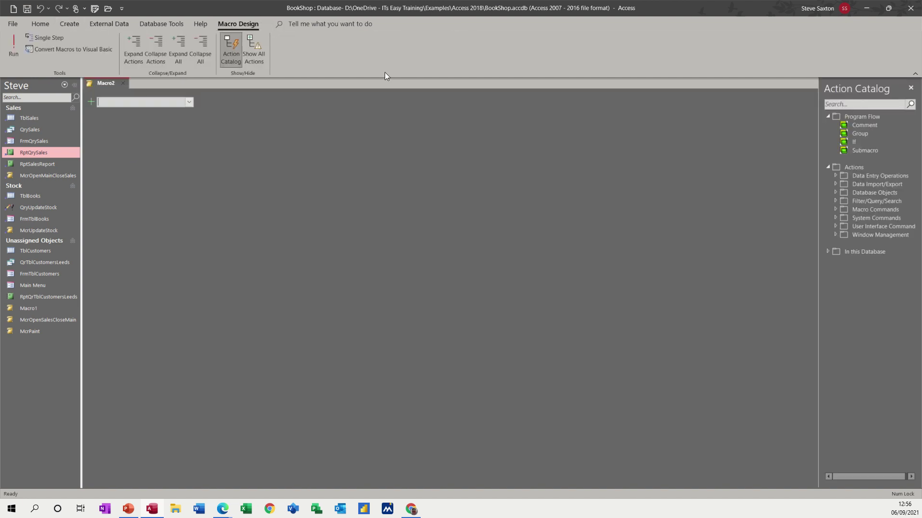
{"action": "left_click", "coordinate": [190, 102]}
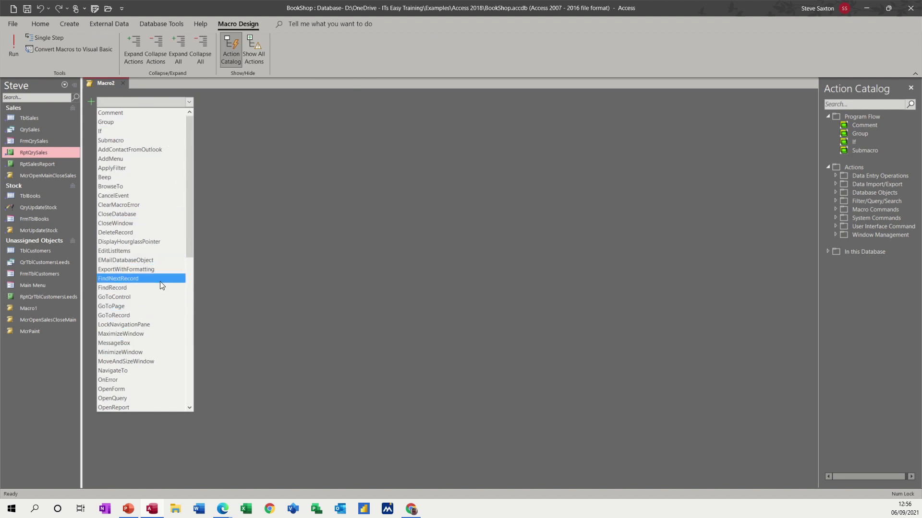
{"action": "left_click", "coordinate": [128, 269]}
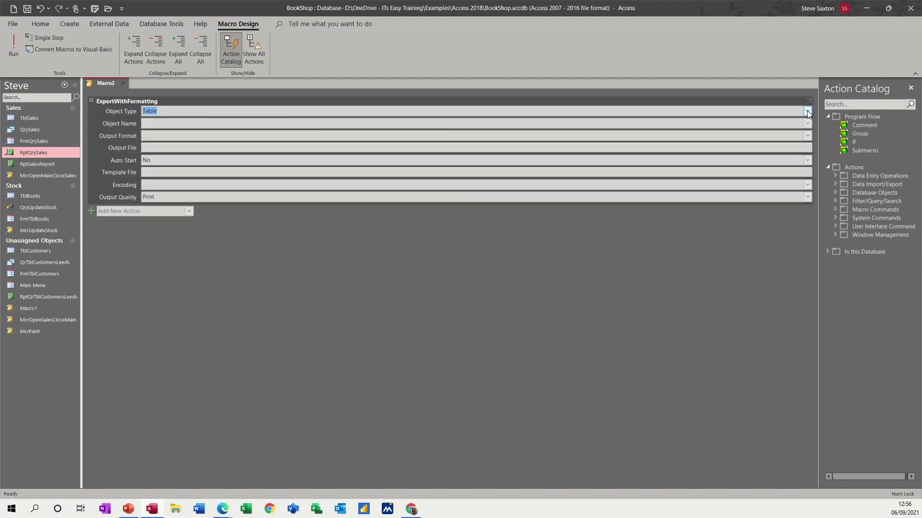
Step: Set the action to Object Type Report, Object Name RptQrySales, Output Format PDF
{"action": "left_click", "coordinate": [807, 111]}
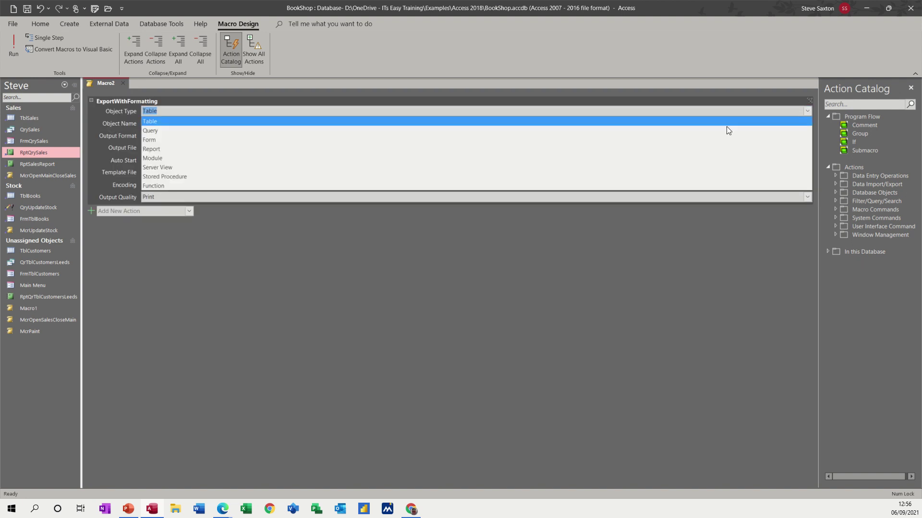
{"action": "left_click", "coordinate": [171, 150]}
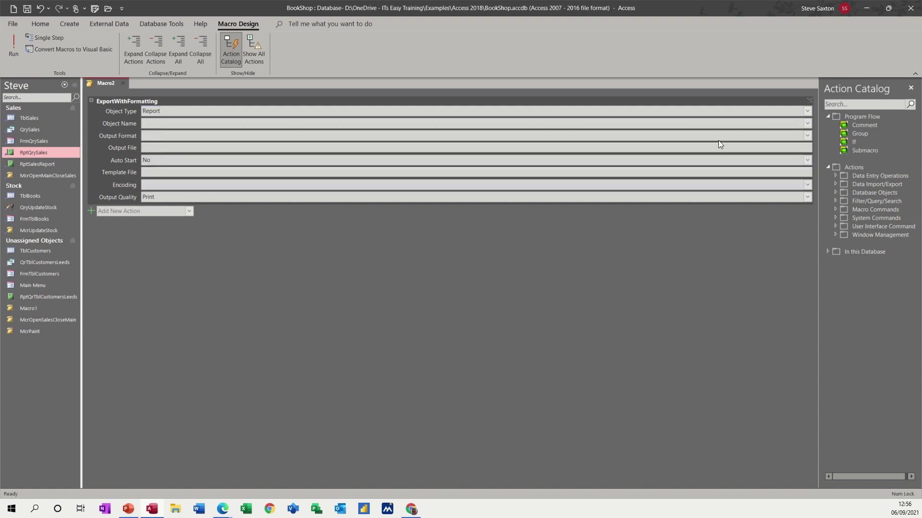
{"action": "left_click", "coordinate": [807, 124]}
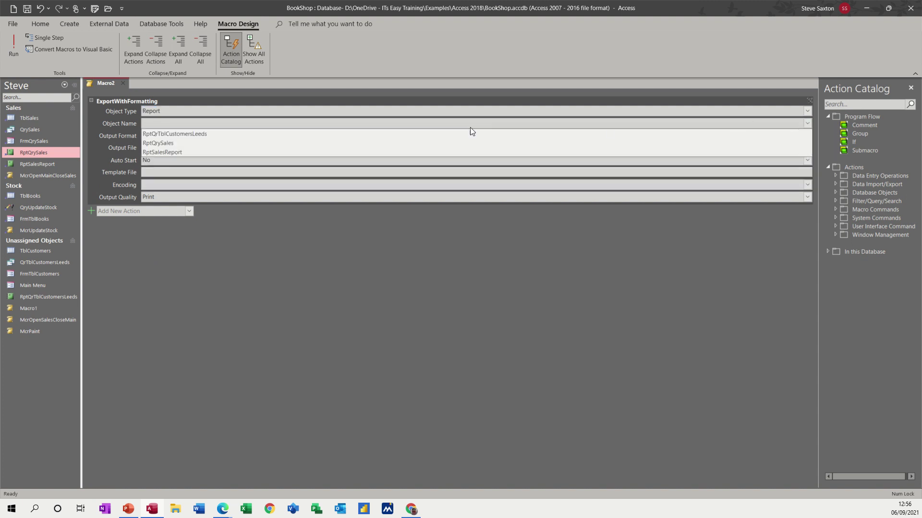
{"action": "left_click", "coordinate": [224, 142]}
{"action": "left_click", "coordinate": [170, 138]}
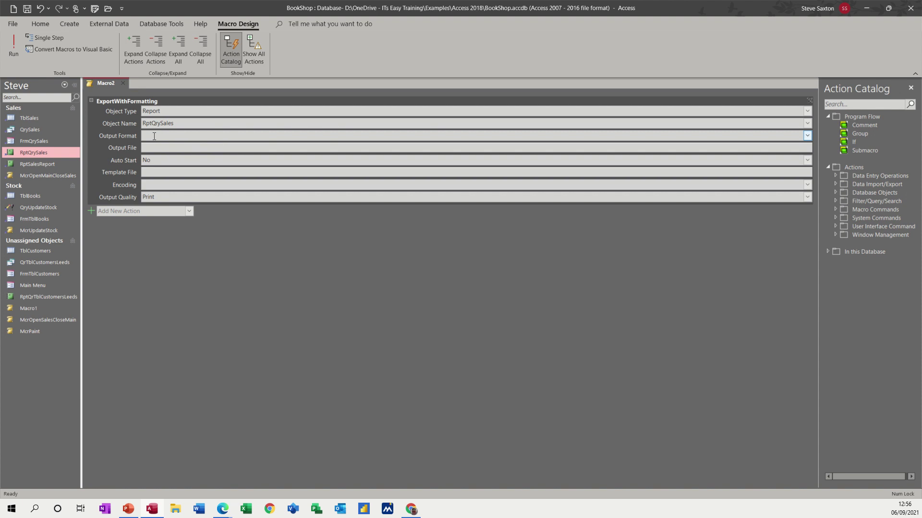
{"action": "left_click", "coordinate": [806, 135]}
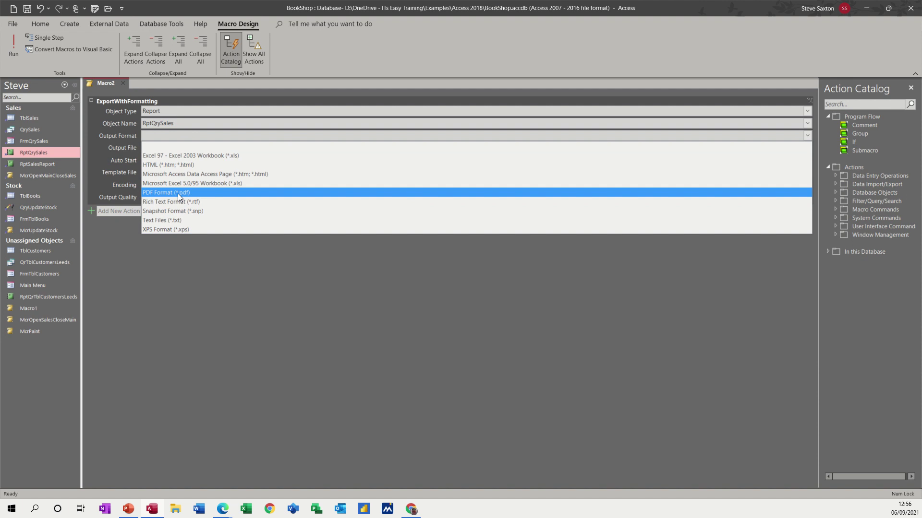
{"action": "left_click", "coordinate": [165, 192]}
{"action": "left_click", "coordinate": [148, 148]}
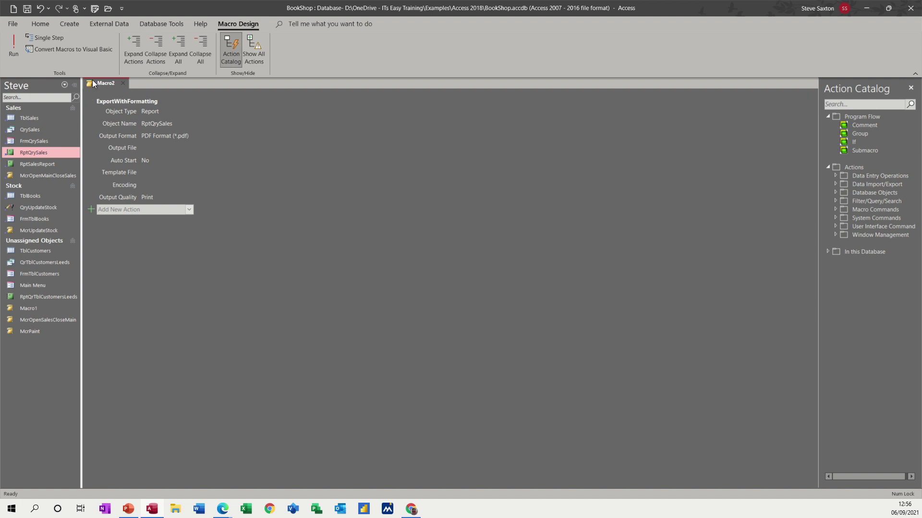
Step: Save the macro as McrOutput and close it
{"action": "left_click", "coordinate": [26, 8]}
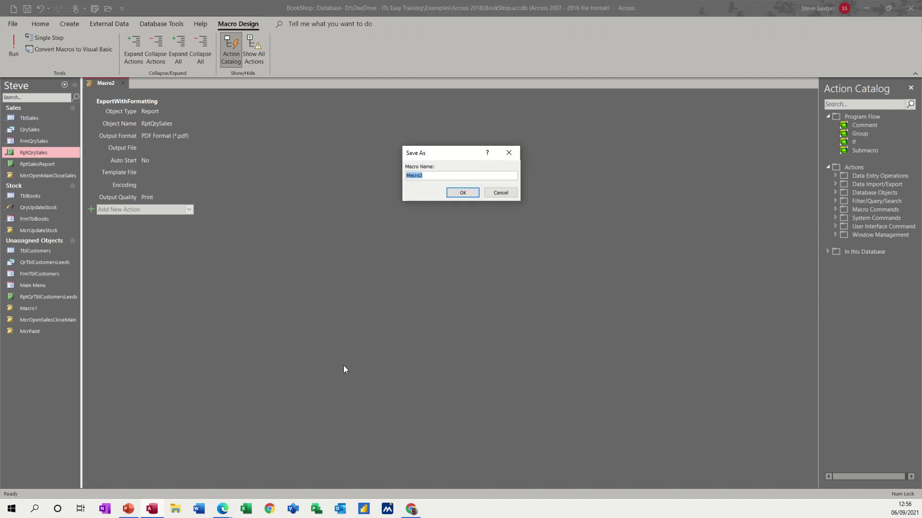
{"action": "type", "text": "McrOutput"}
{"action": "left_click", "coordinate": [462, 195]}
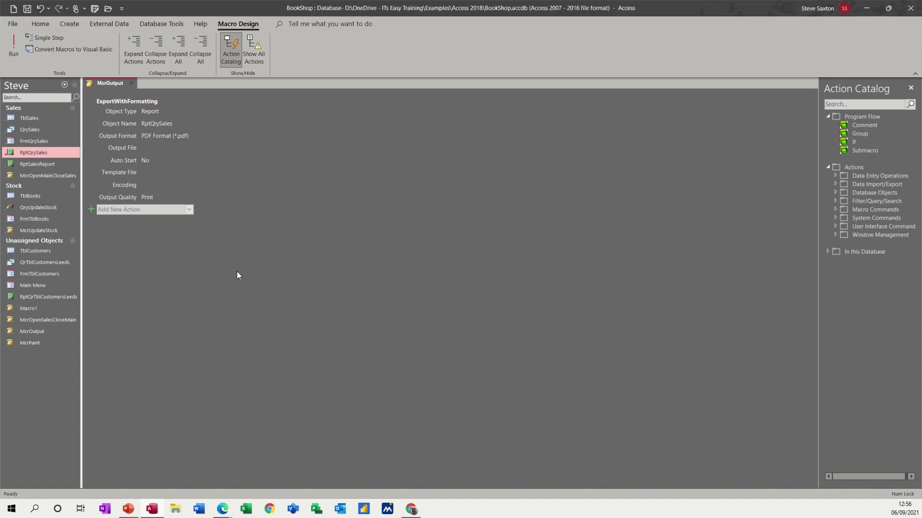
{"action": "left_click", "coordinate": [129, 83]}
Step: Run McrOutput, saving RptQrySales.pdf over the existing copy in Documents
{"action": "left_click", "coordinate": [36, 330]}
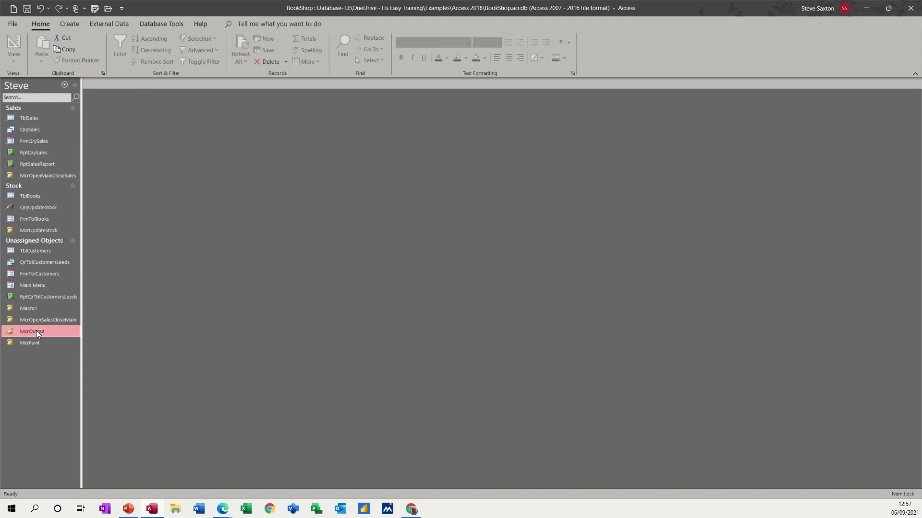
{"action": "double_click", "coordinate": [39, 331]}
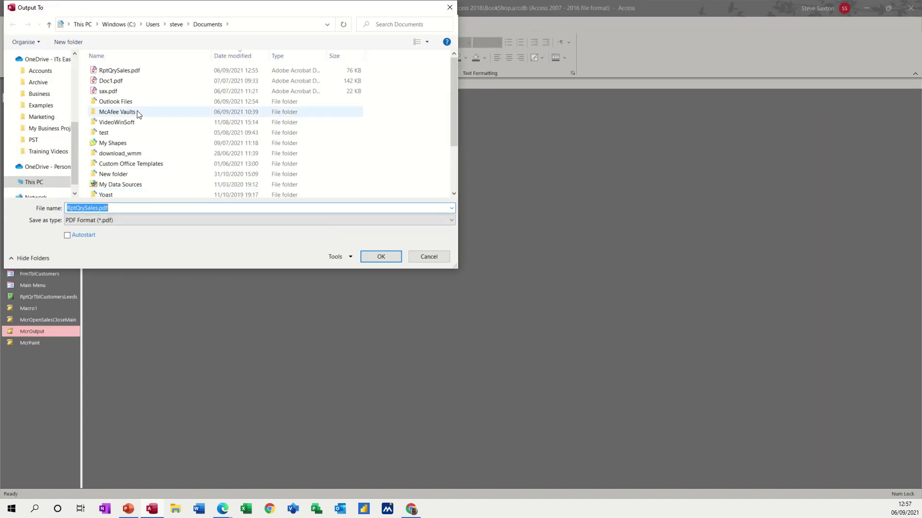
{"action": "left_click", "coordinate": [116, 73]}
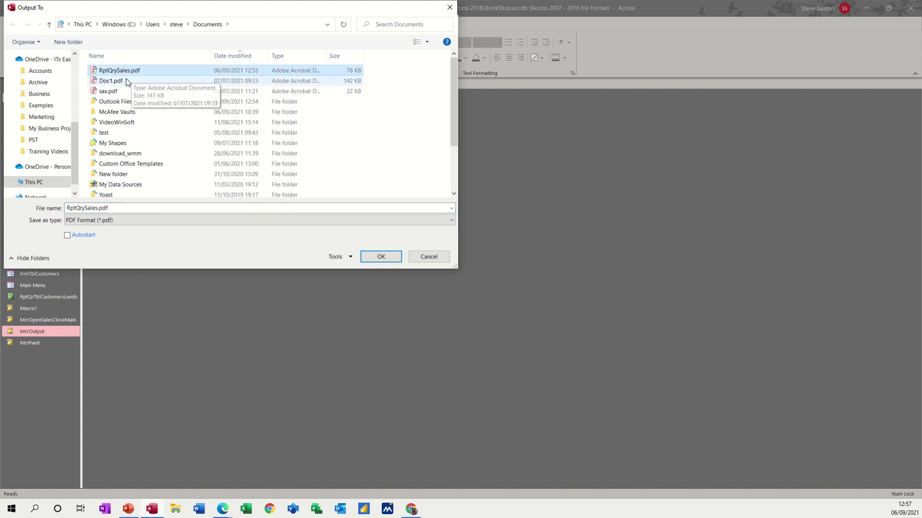
{"action": "left_click", "coordinate": [371, 258]}
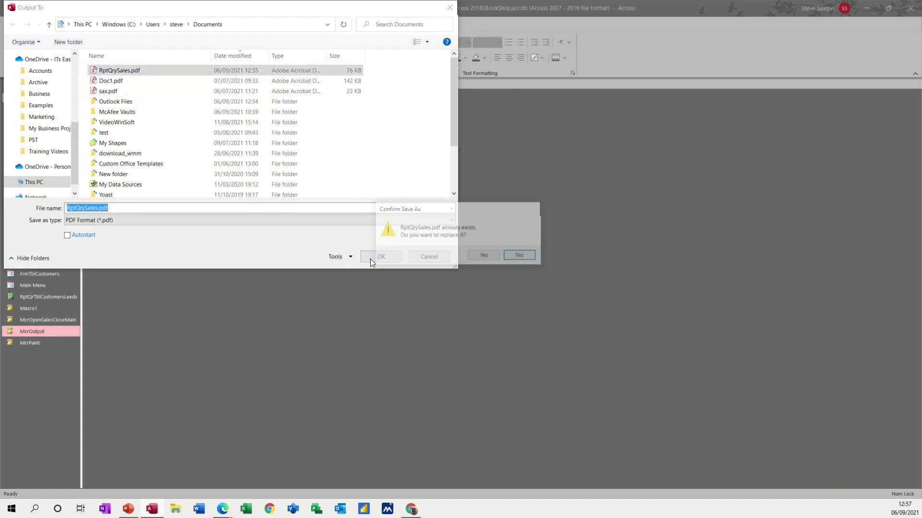
{"action": "left_click", "coordinate": [479, 256]}
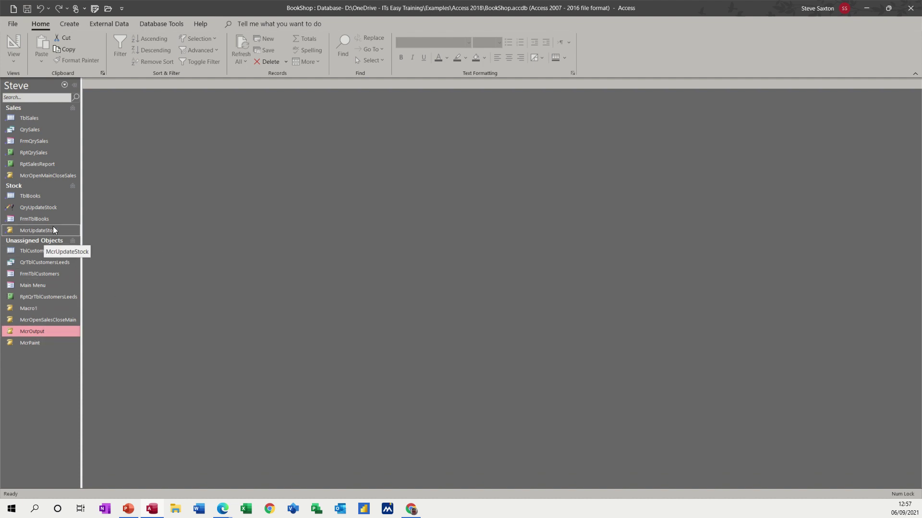
Step: Open the Main Menu form in Design View and draw a command button below Sales Report
{"action": "double_click", "coordinate": [31, 286]}
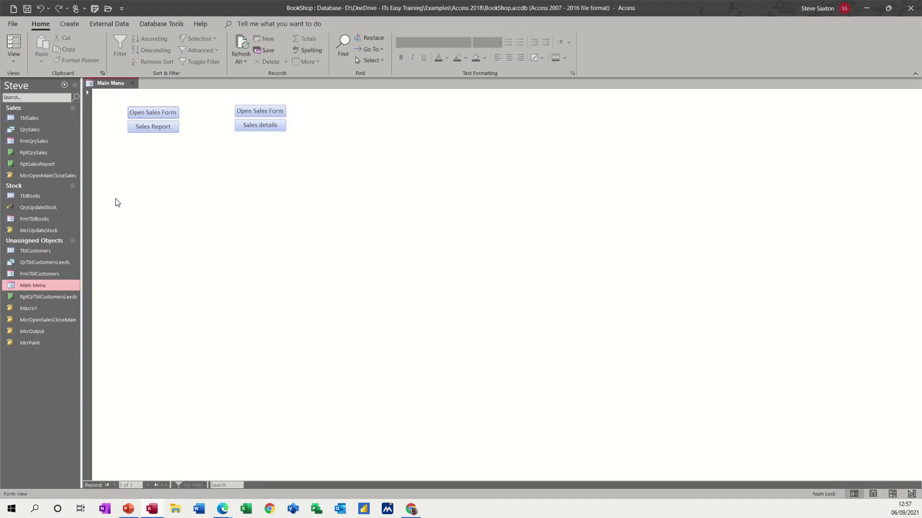
{"action": "left_click", "coordinate": [14, 62]}
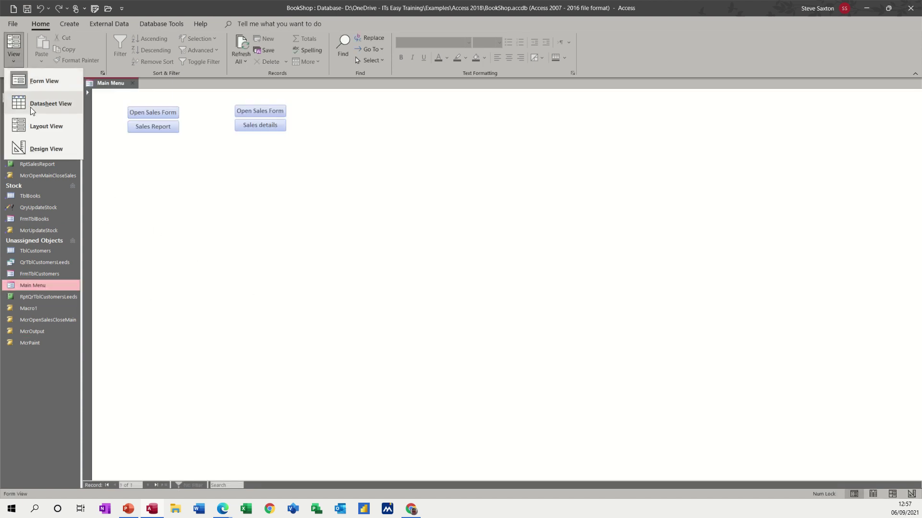
{"action": "left_click", "coordinate": [41, 148]}
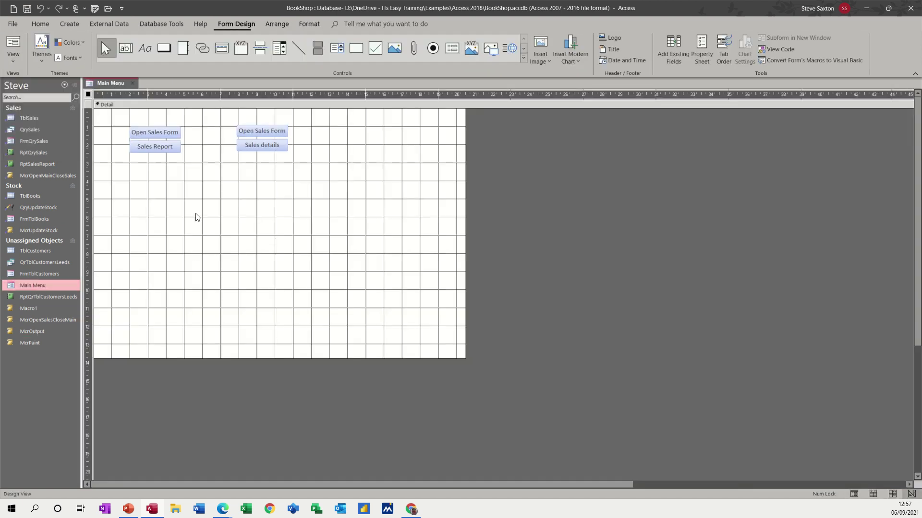
{"action": "left_click", "coordinate": [164, 48]}
{"action": "left_click_drag", "start_coordinate": [130, 170], "coordinate": [185, 188]}
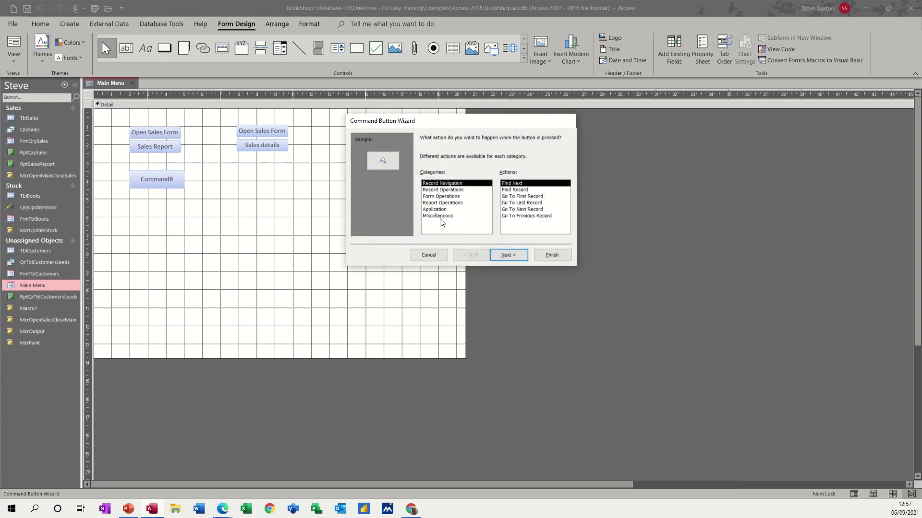
Step: Use the Command Button Wizard to make the button run McrOutput, keeping remaining defaults
{"action": "left_click", "coordinate": [441, 217]}
{"action": "left_click", "coordinate": [518, 197]}
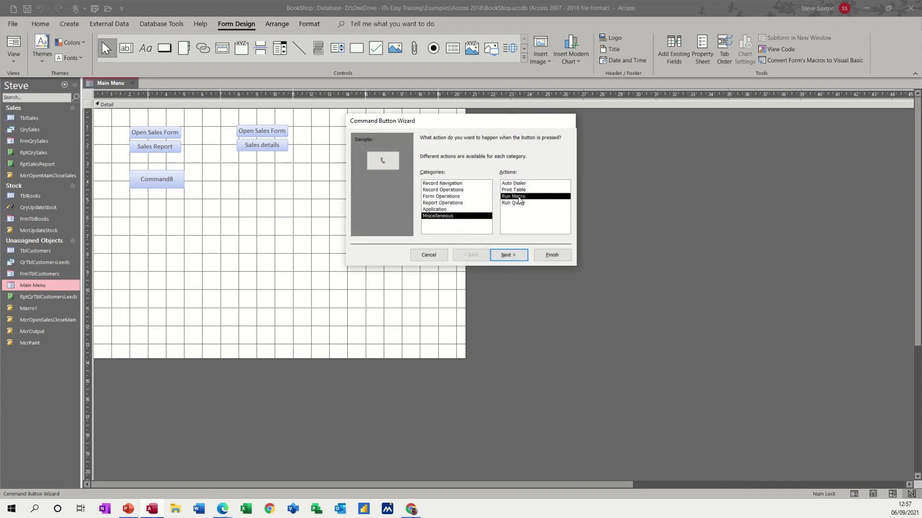
{"action": "left_click", "coordinate": [509, 254]}
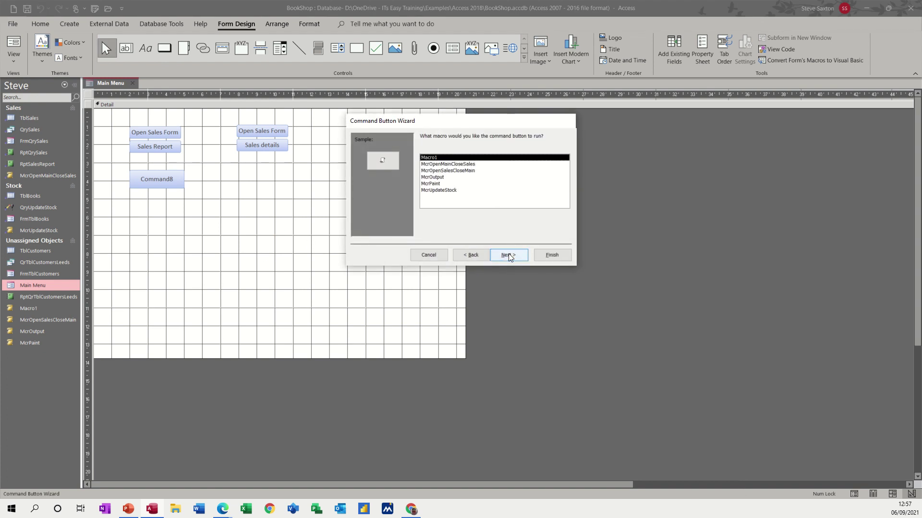
{"action": "left_click", "coordinate": [440, 178]}
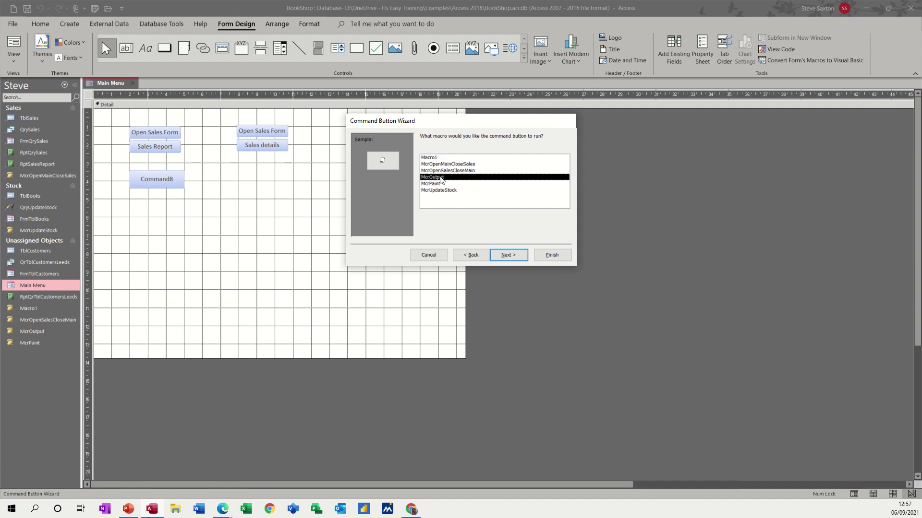
{"action": "left_click", "coordinate": [552, 255]}
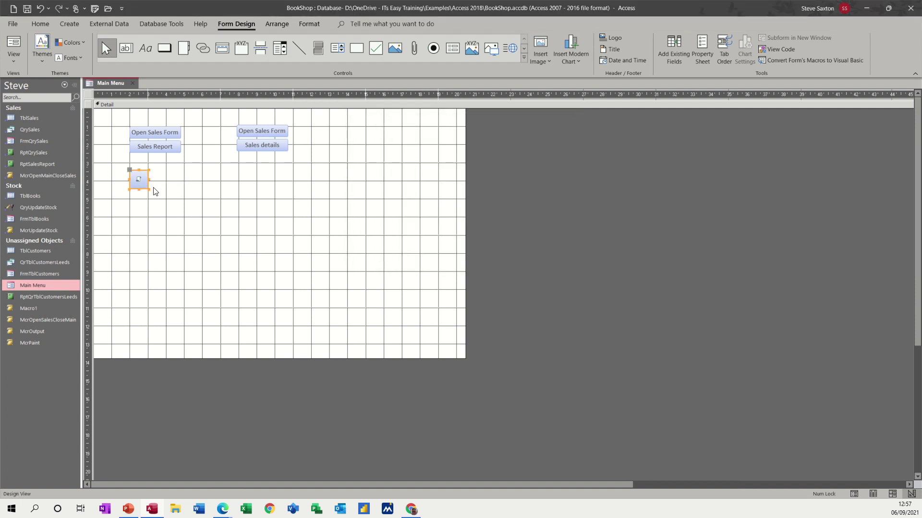
Step: In Form View, use the new button to re-export RptQrySales.pdf, then return to Design View
{"action": "left_click", "coordinate": [14, 42]}
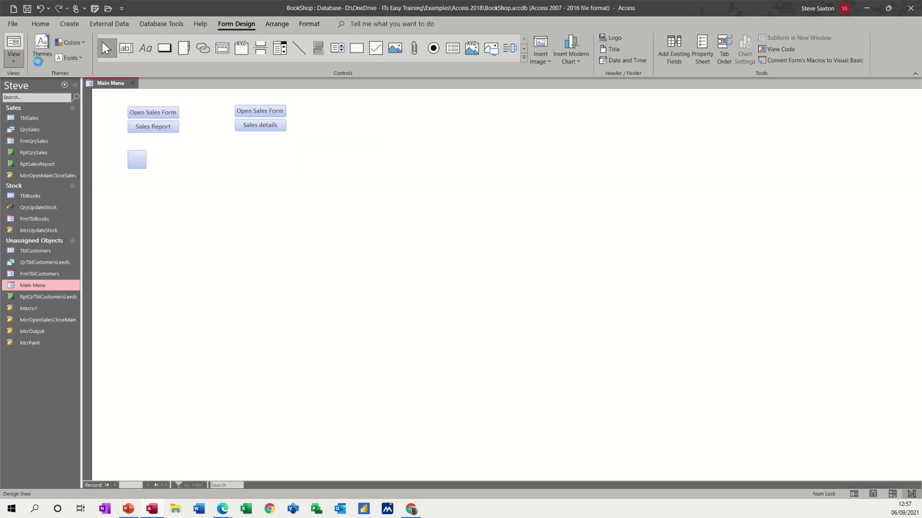
{"action": "left_click", "coordinate": [137, 162]}
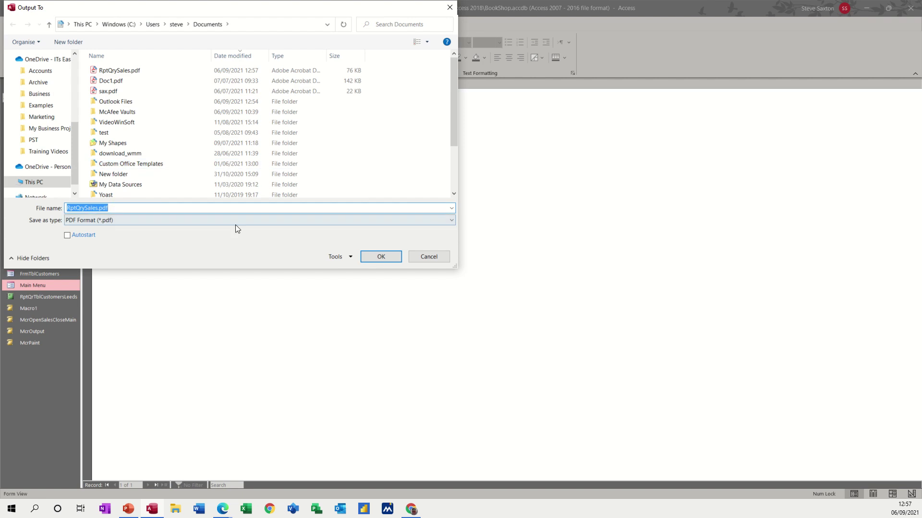
{"action": "left_click", "coordinate": [366, 255]}
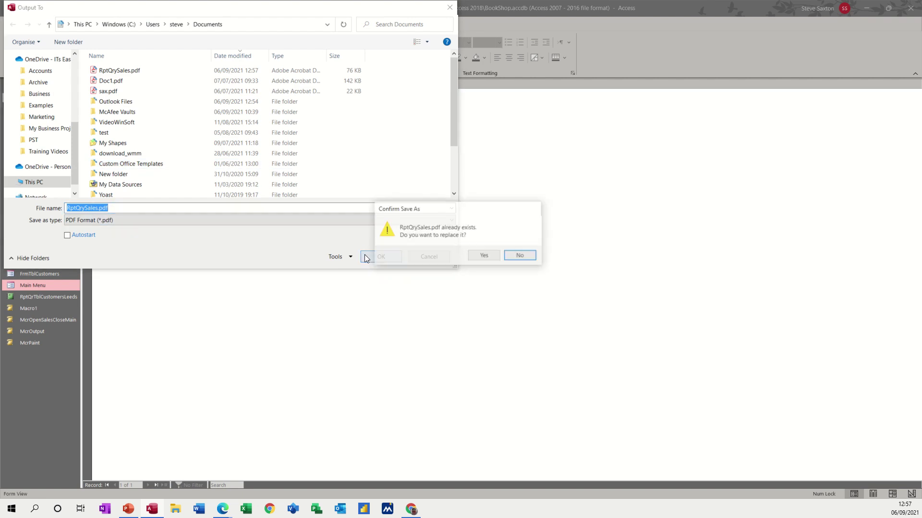
{"action": "left_click", "coordinate": [482, 255]}
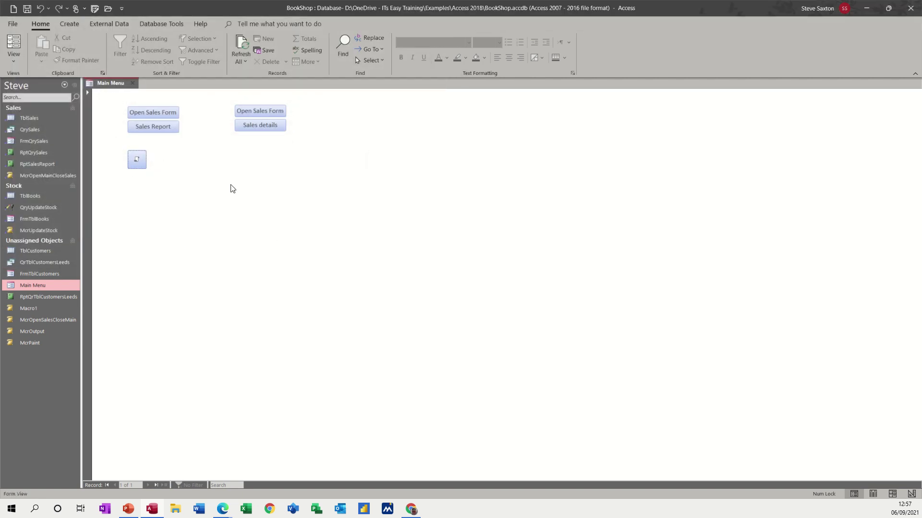
{"action": "left_click", "coordinate": [13, 64]}
{"action": "left_click", "coordinate": [38, 148]}
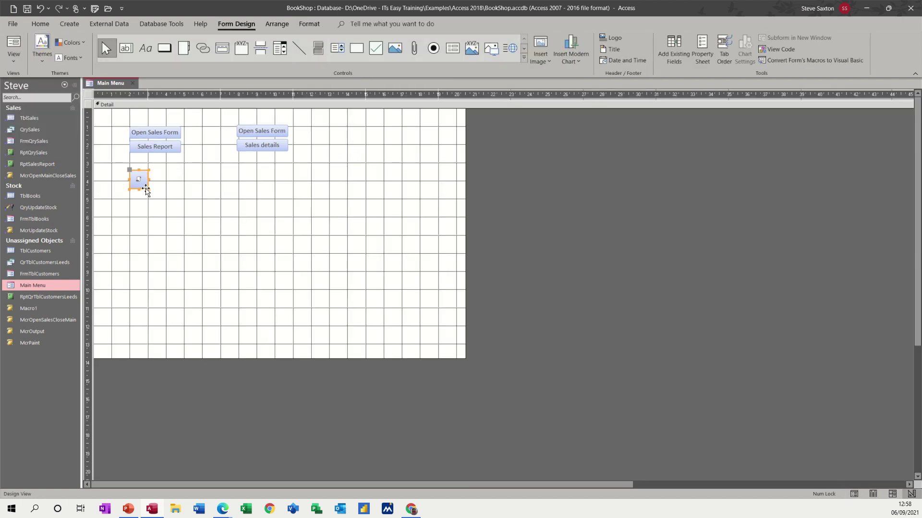
Step: Delete the small picture button and draw a new command button below Sales Report
{"action": "key", "text": "Delete"}
{"action": "left_click", "coordinate": [164, 48]}
{"action": "left_click_drag", "start_coordinate": [138, 172], "coordinate": [199, 201]}
Step: Make the new button a Miscellaneous > Run Macro button for McrOutput, showing the text 'Output'
{"action": "left_click", "coordinate": [437, 215]}
{"action": "left_click", "coordinate": [514, 197]}
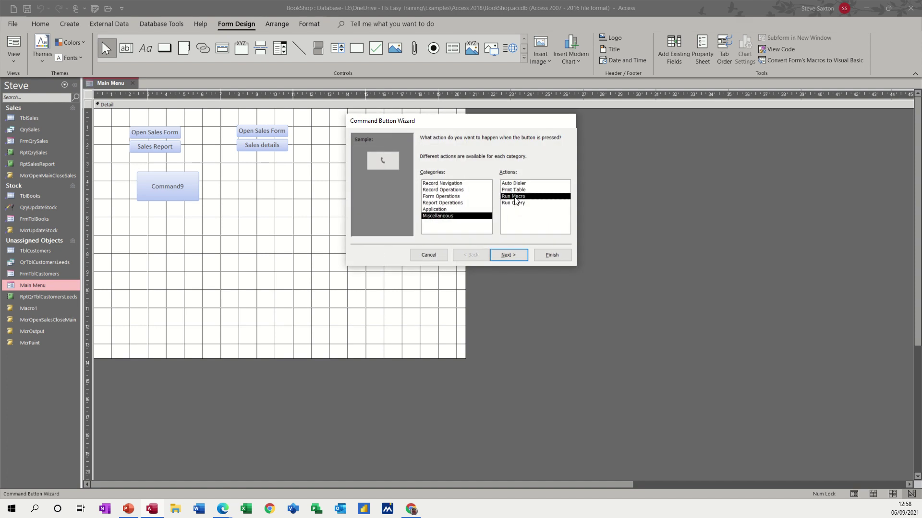
{"action": "left_click", "coordinate": [508, 255]}
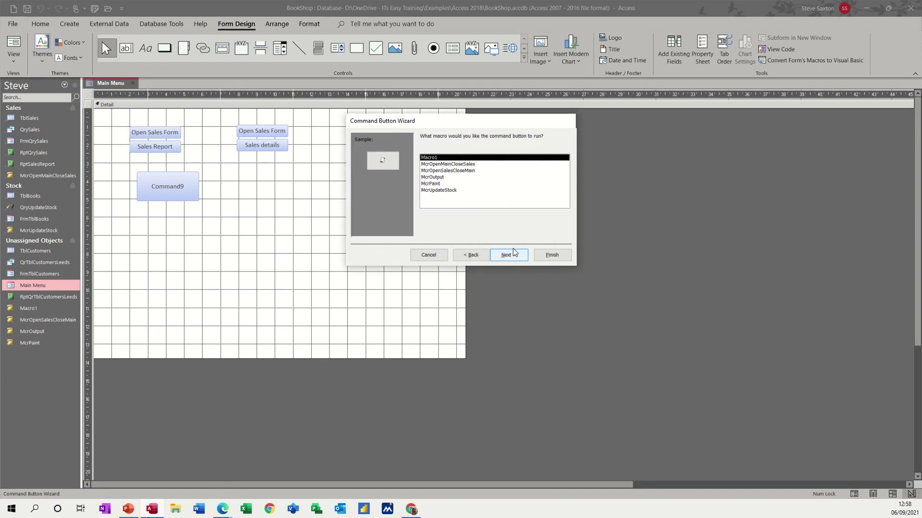
{"action": "left_click", "coordinate": [441, 184]}
{"action": "left_click", "coordinate": [507, 255]}
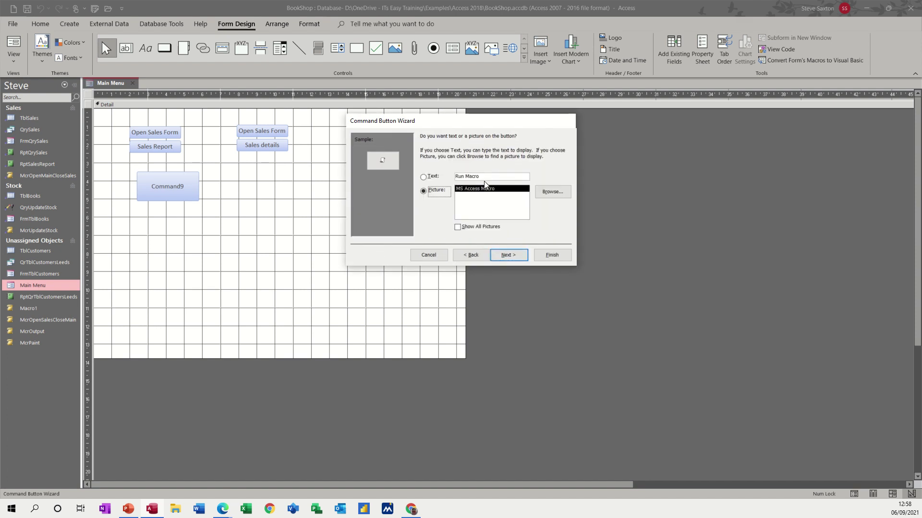
{"action": "left_click", "coordinate": [436, 177]}
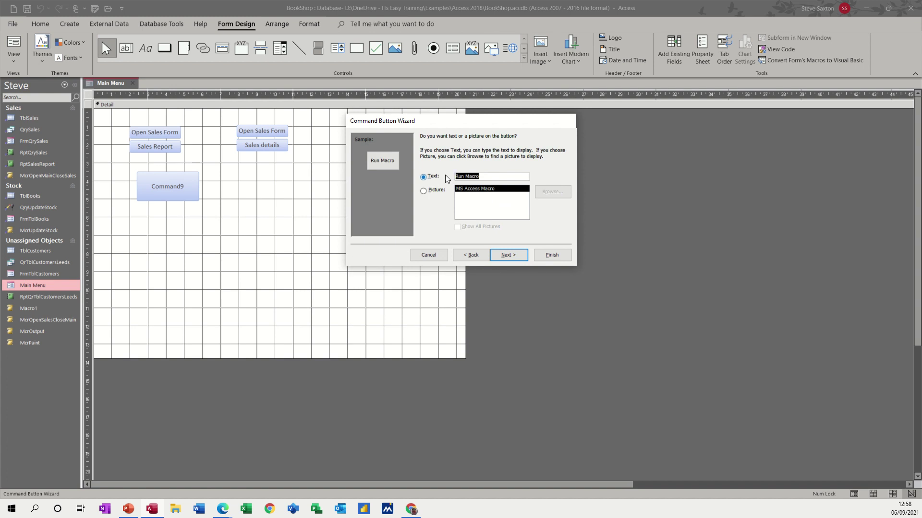
{"action": "type", "text": "Output"}
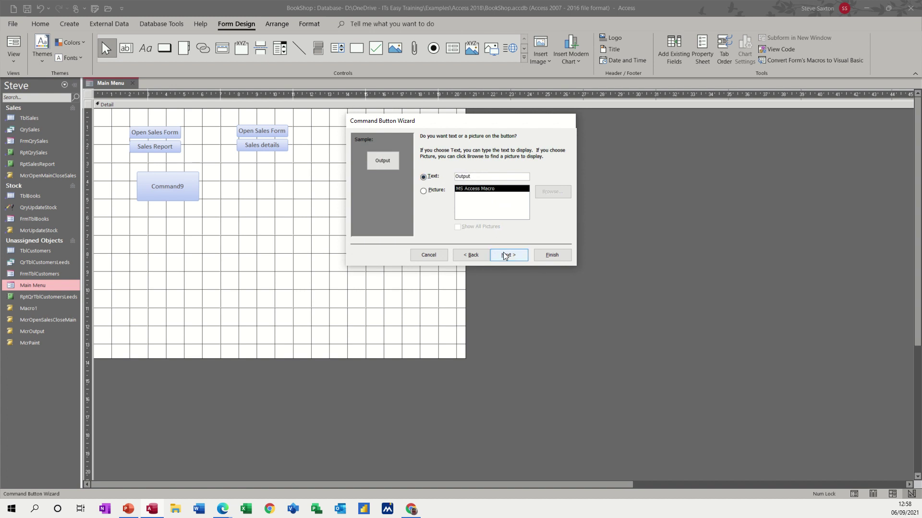
{"action": "left_click", "coordinate": [552, 255]}
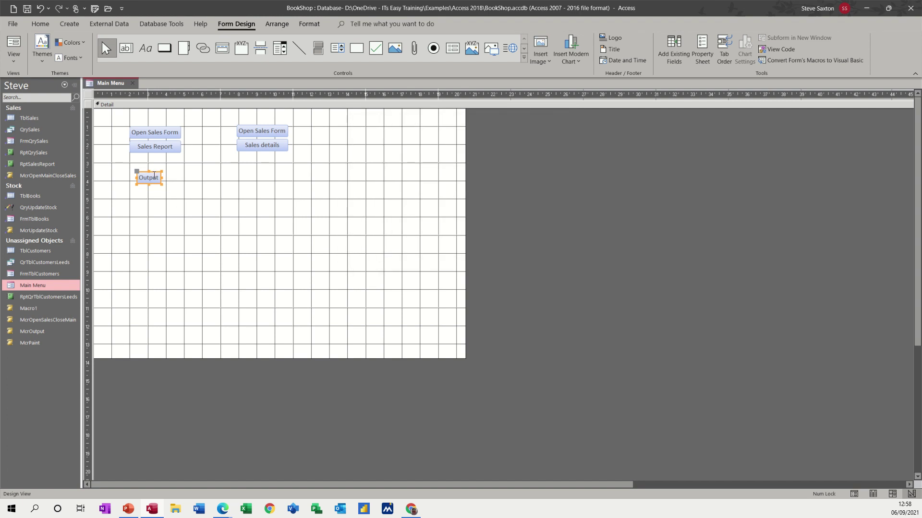
Step: Stack the left-hand buttons and Output together so Output sits under Sales Report at matching width
{"action": "left_click_drag", "start_coordinate": [120, 121], "coordinate": [202, 193]}
{"action": "left_click", "coordinate": [279, 24]}
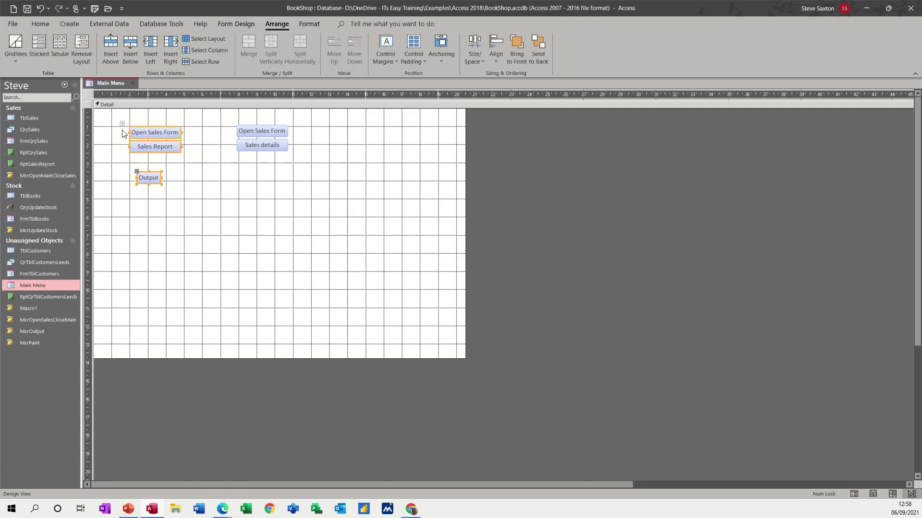
{"action": "left_click", "coordinate": [42, 51]}
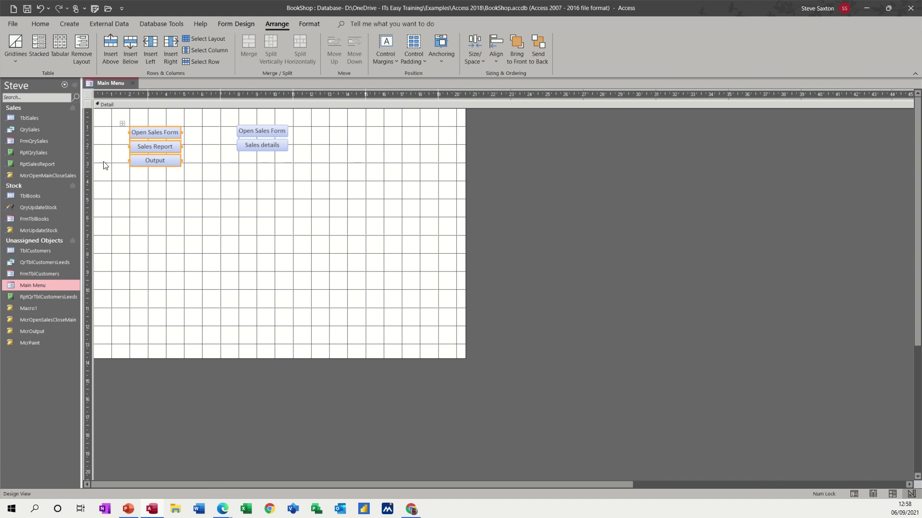
{"action": "left_click_drag", "start_coordinate": [231, 118], "coordinate": [289, 153]}
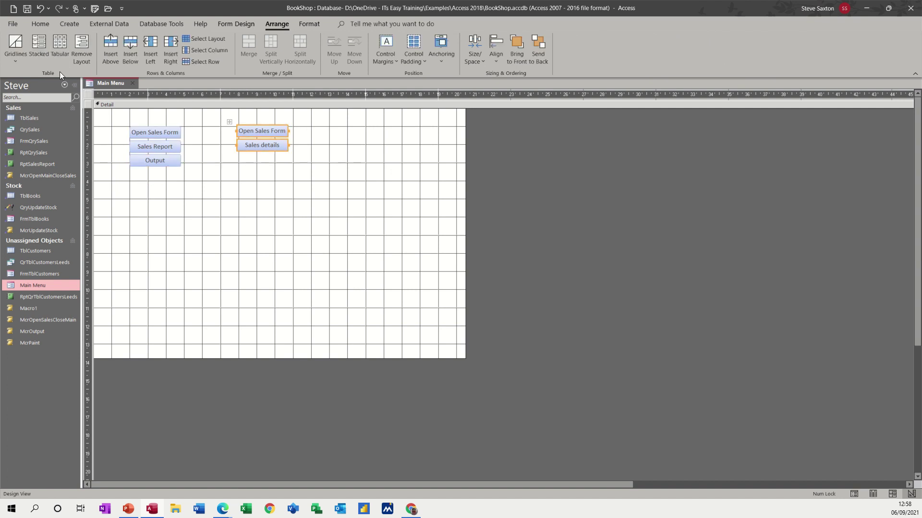
{"action": "left_click", "coordinate": [222, 185]}
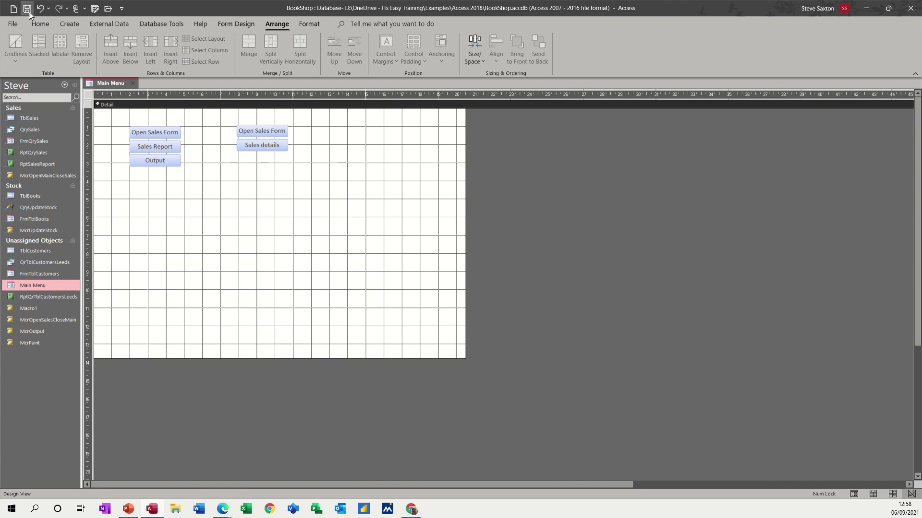
{"action": "left_click", "coordinate": [223, 25]}
Step: In Form View, test the Output button's RptQrySales.pdf export, then cancel the save prompt
{"action": "left_click", "coordinate": [13, 48]}
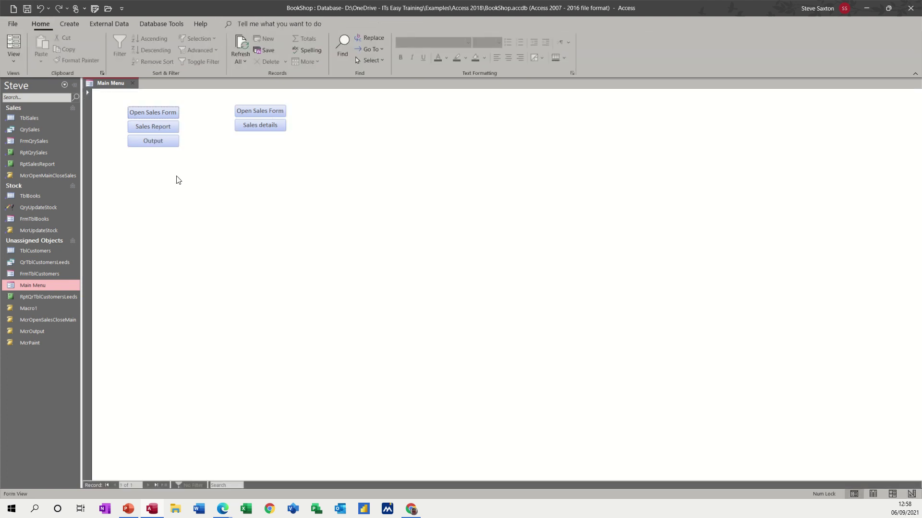
{"action": "left_click", "coordinate": [153, 141]}
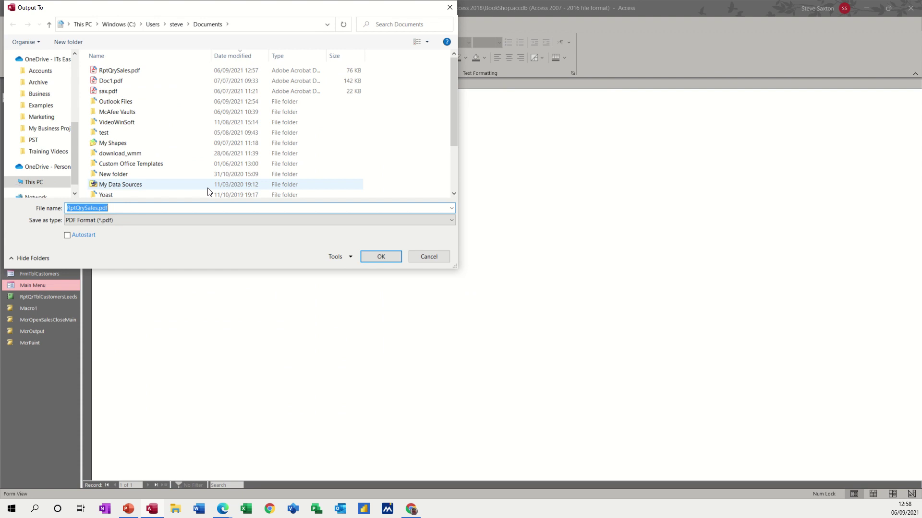
{"action": "left_click", "coordinate": [427, 258]}
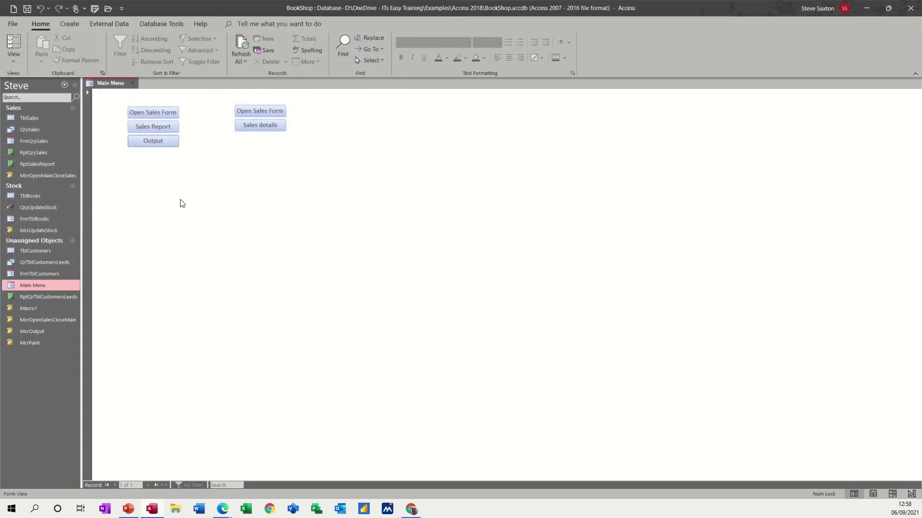